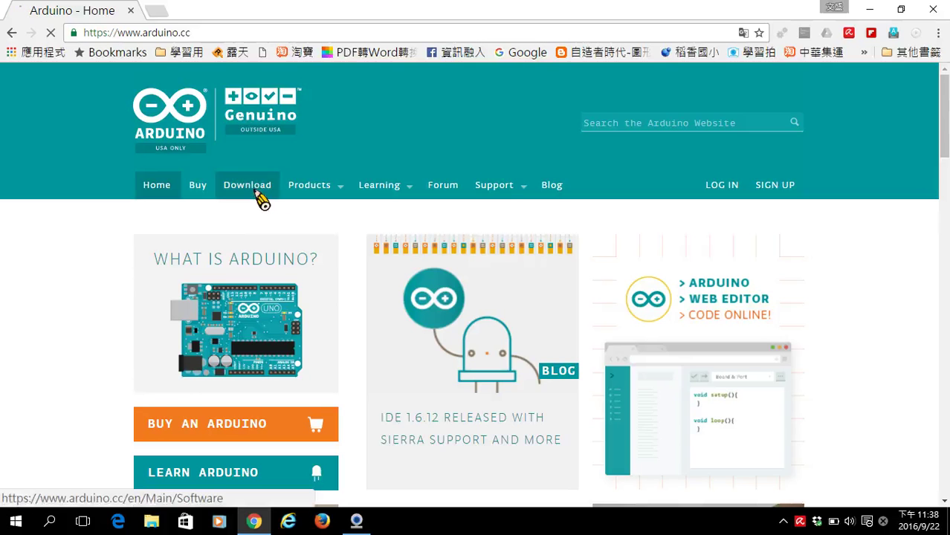
- Download the Windows Installer of Arduino 1.6.12 from the Arduino software page without making a contribution
left_click(253, 187)
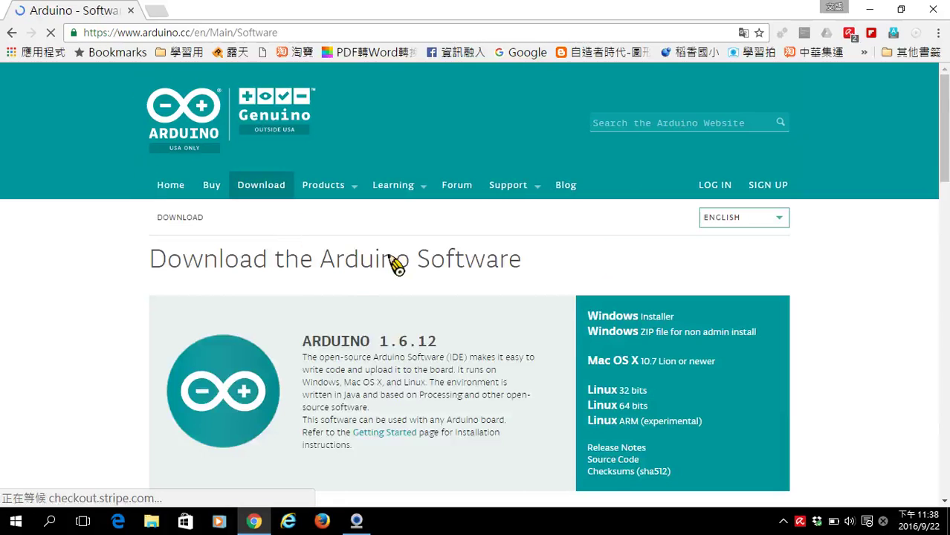
scroll(580, 251, "down", 1)
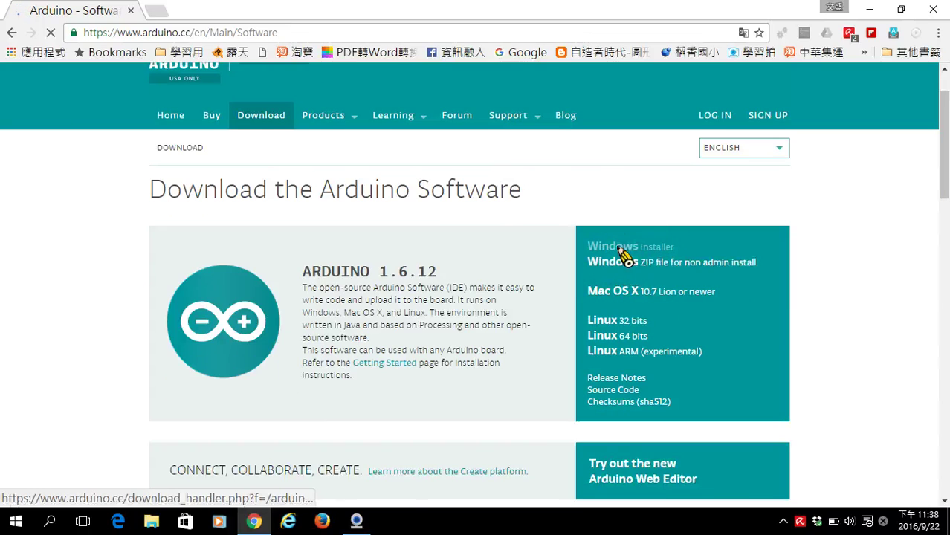
left_click(673, 246)
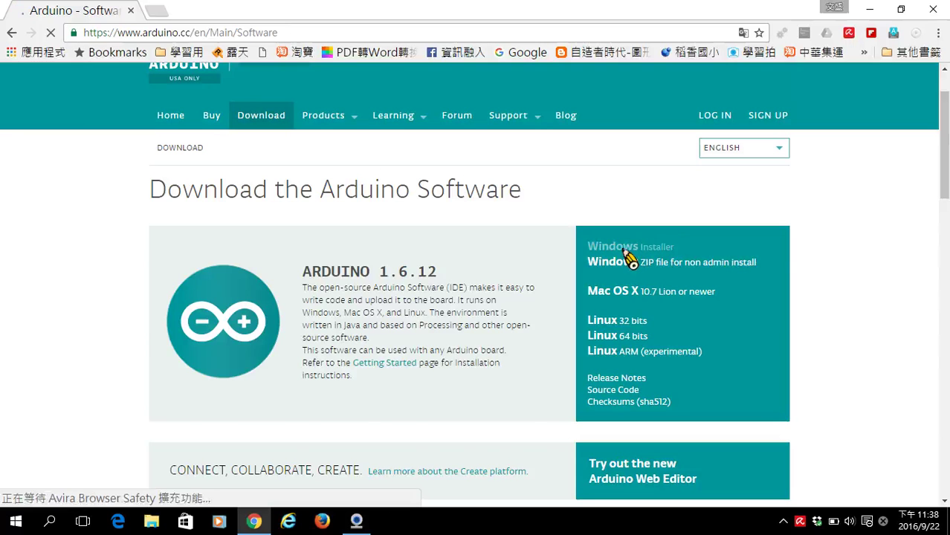
scroll(545, 301, "down", 3)
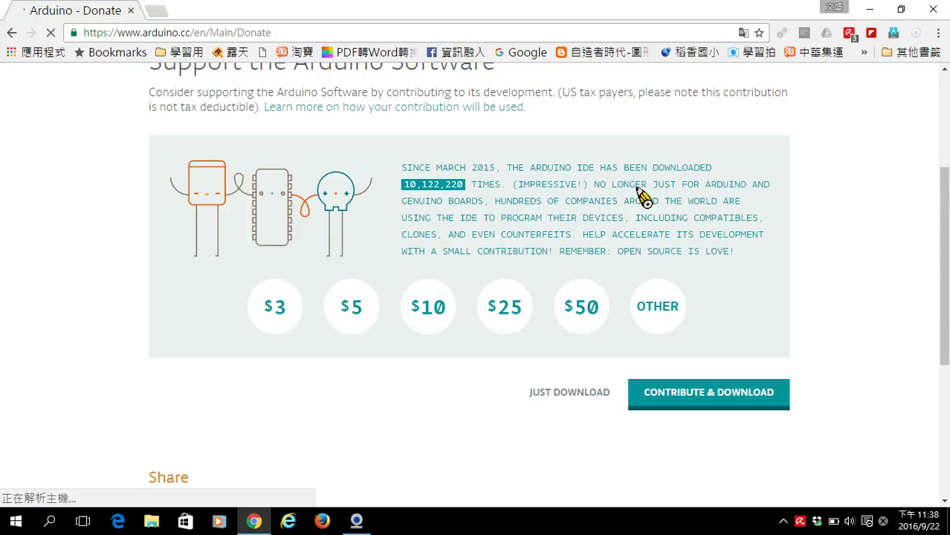
left_click(562, 407)
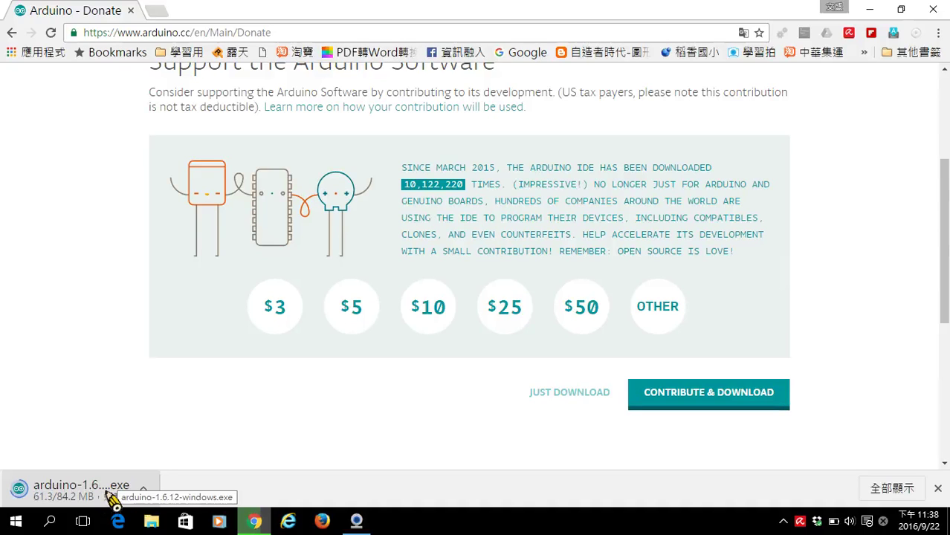
- Check the Downloads folder in File Explorer for the Arduino installer, and return to the browser
left_click(152, 522)
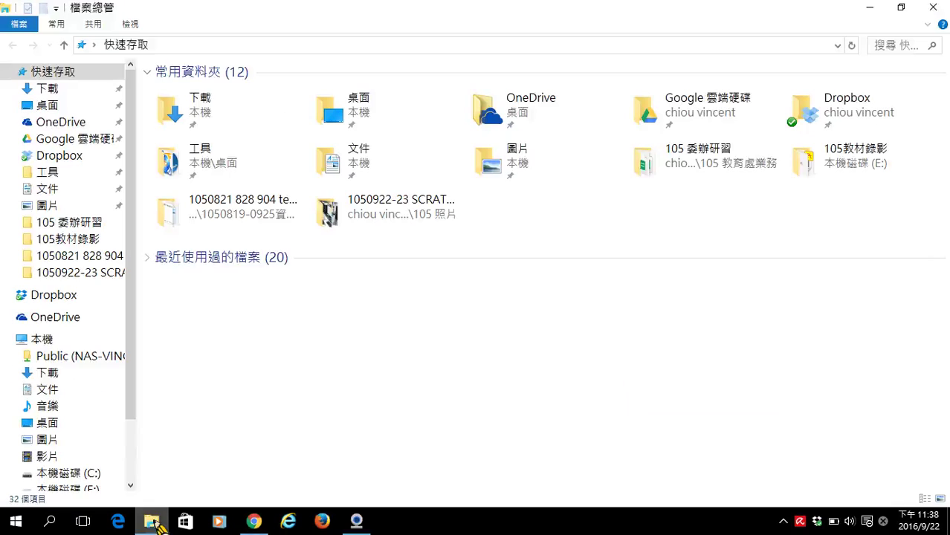
left_click(52, 89)
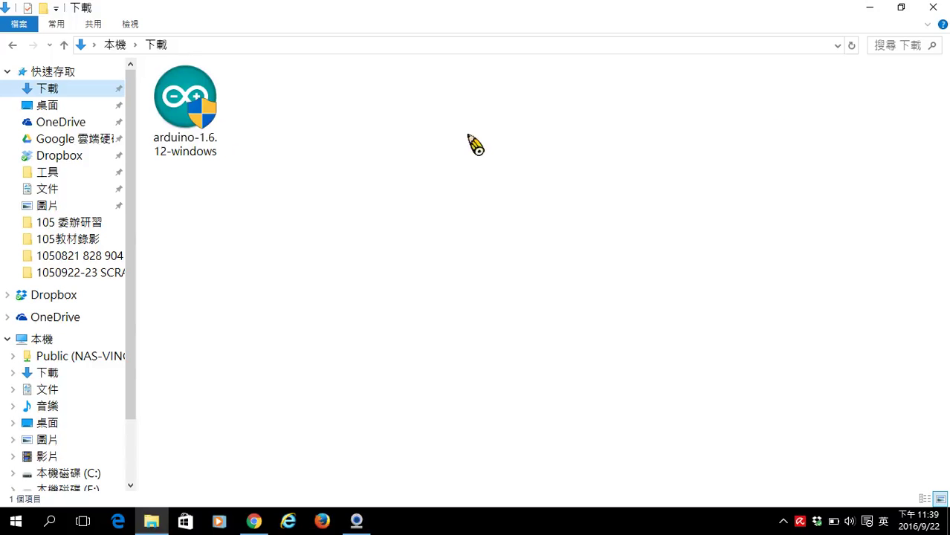
left_click(871, 10)
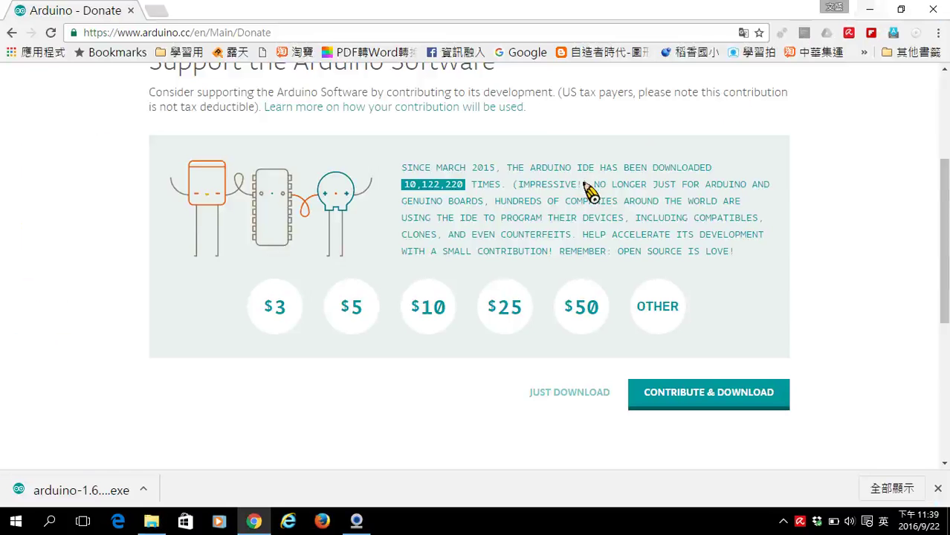
- Search Google for "ch341" and download CH341SER.ZIP from the wch.cn download page
left_click(274, 32)
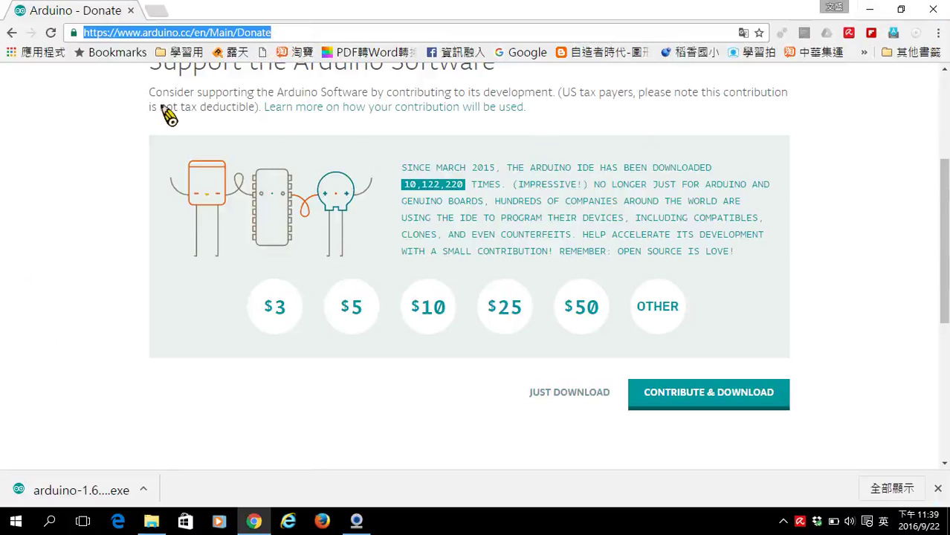
left_click(97, 131)
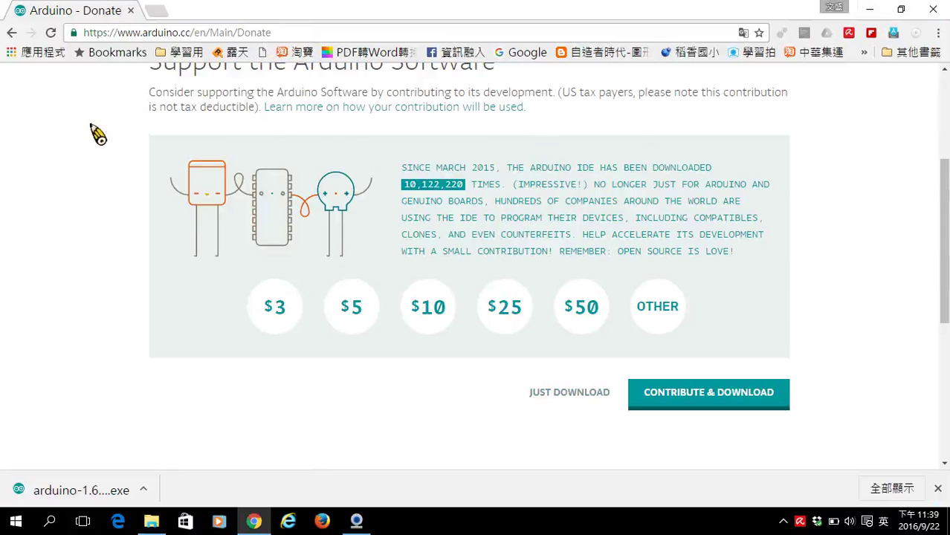
left_click(290, 34)
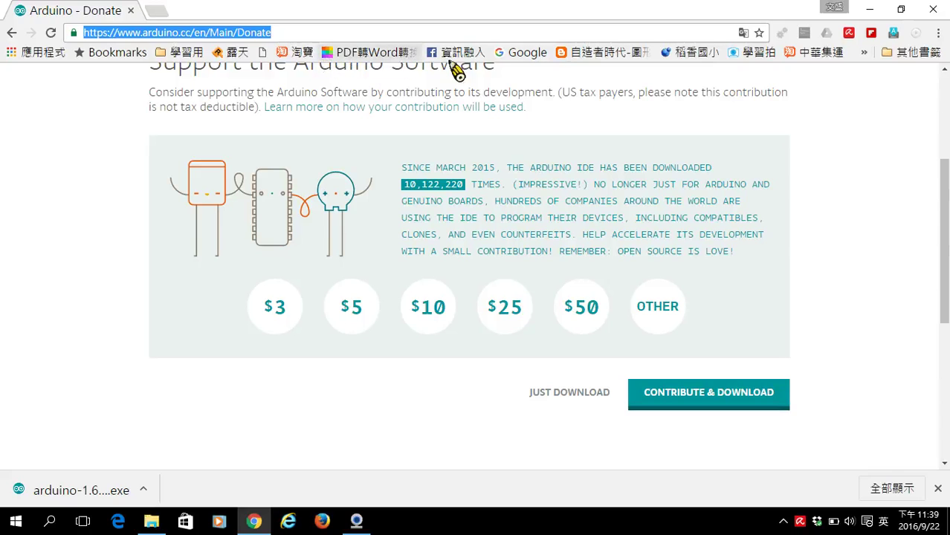
left_click(503, 58)
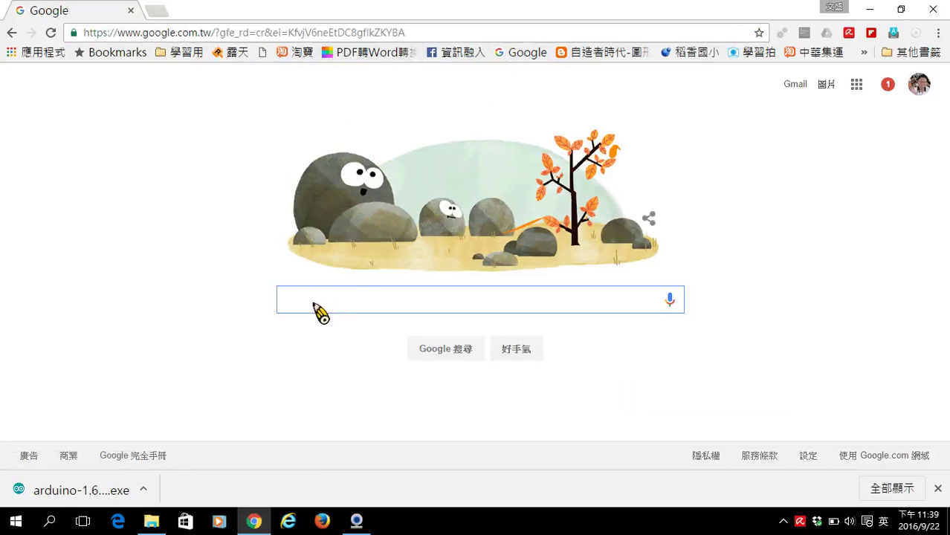
type("ch")
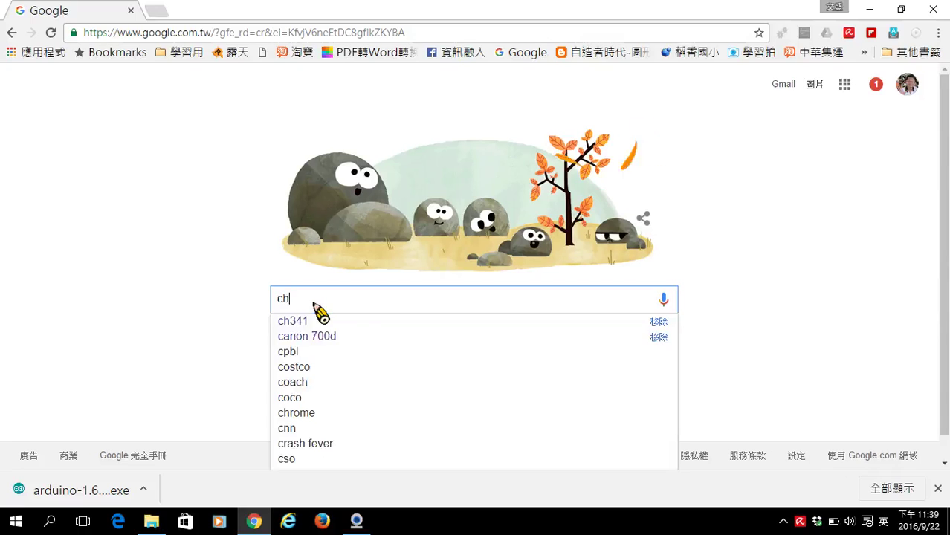
type("341")
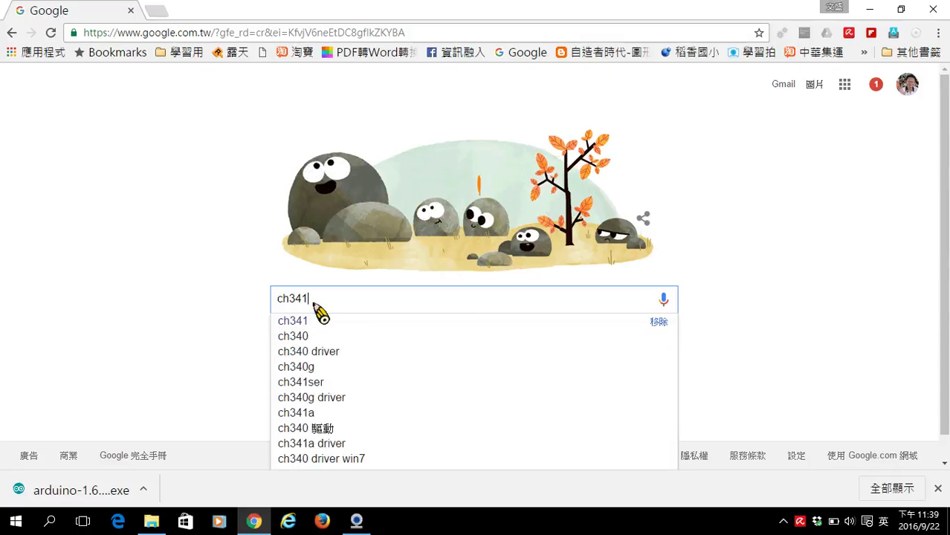
key("Return")
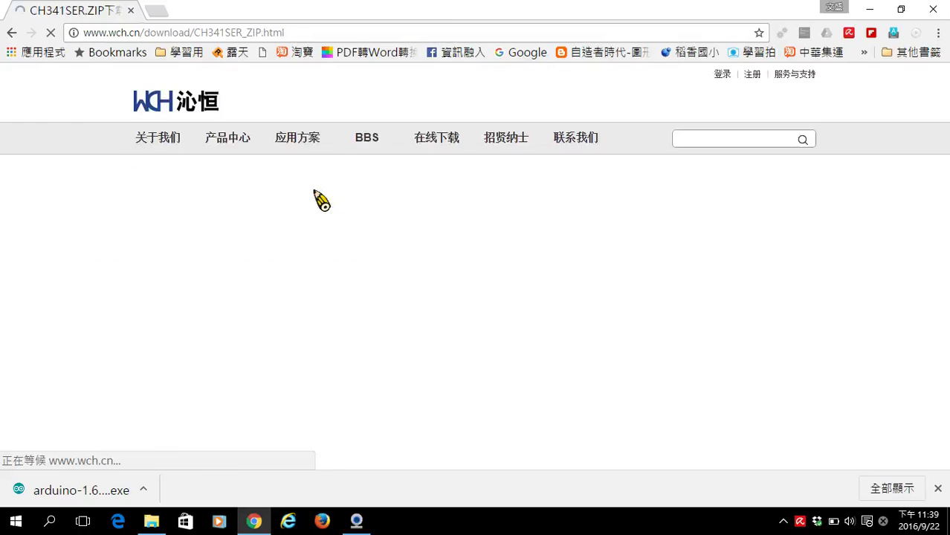
scroll(547, 279, "down", 2)
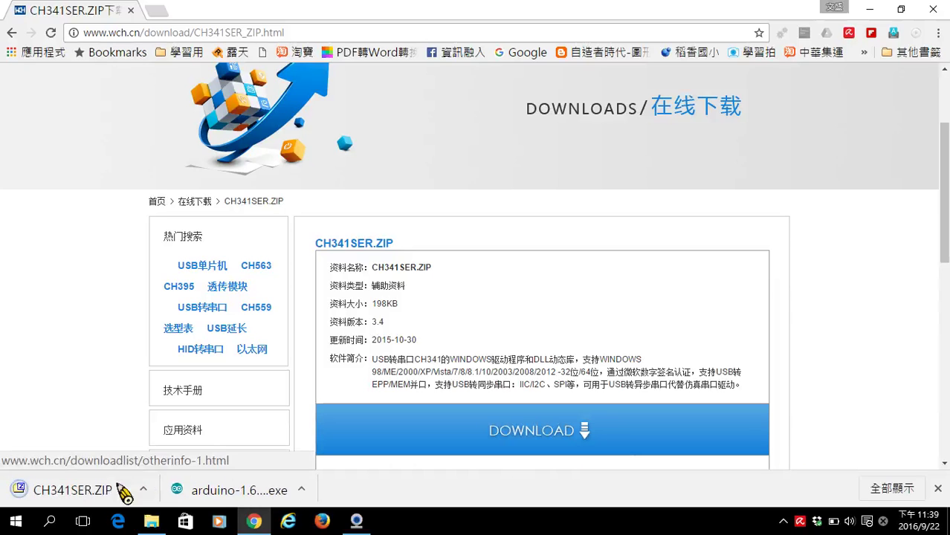
- Switch to File Explorer and install Arduino from arduino-1.6.12-windows, accepting the license and keeping the default components and location
left_click(153, 523)
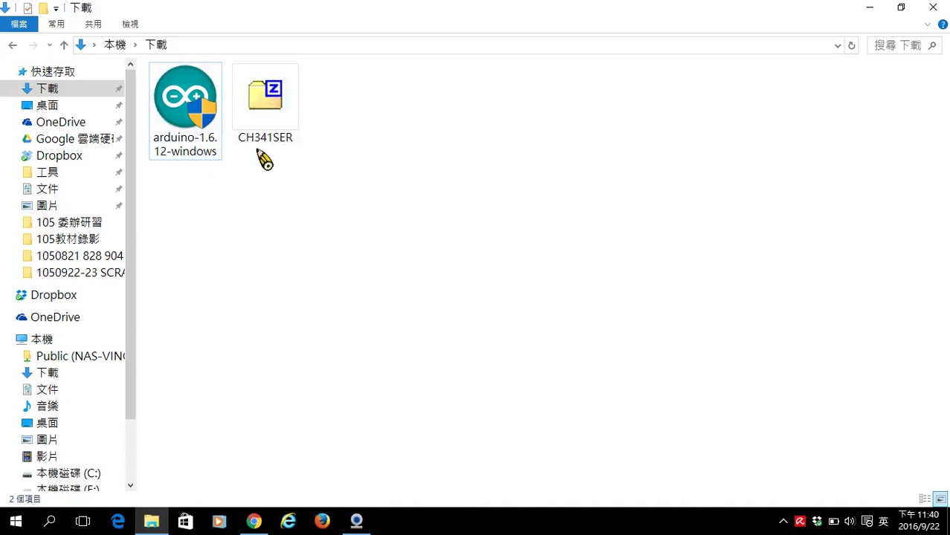
left_click(190, 139)
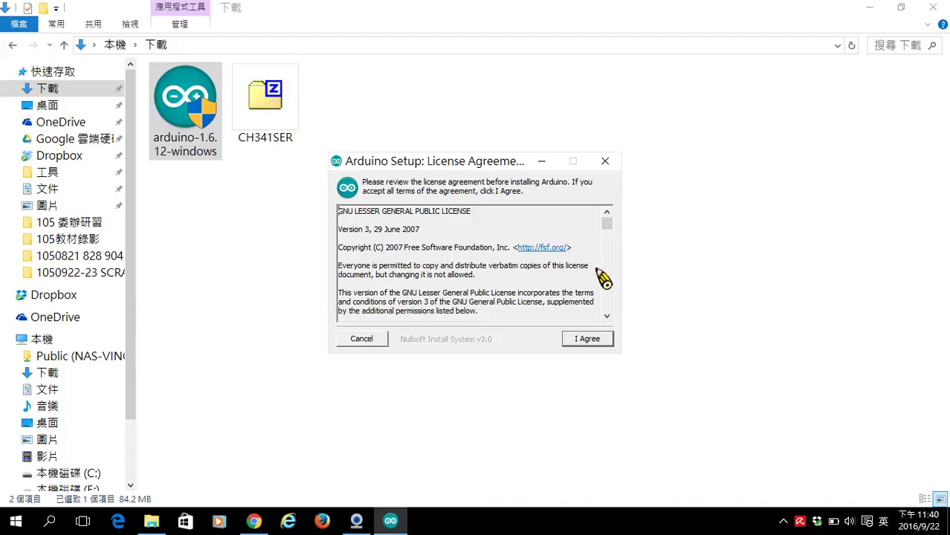
left_click(589, 344)
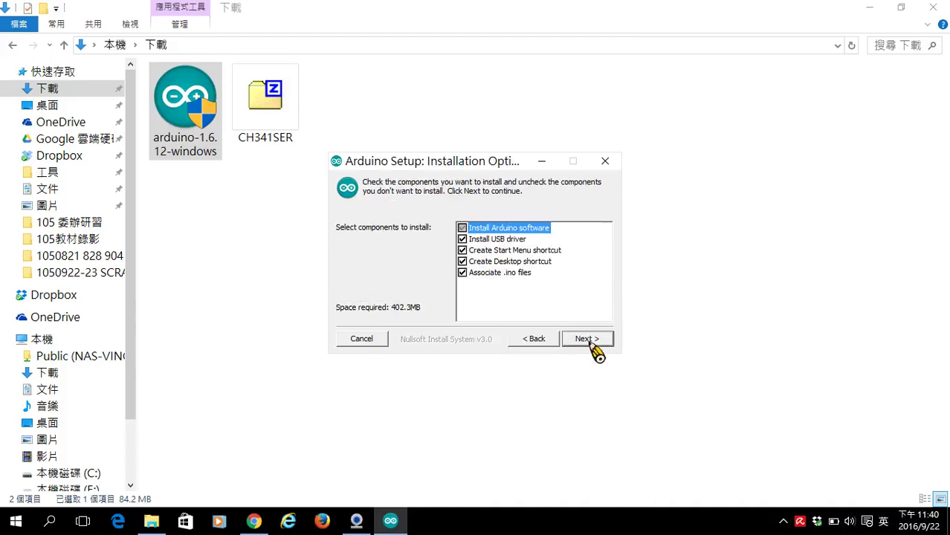
left_click(587, 341)
left_click(593, 345)
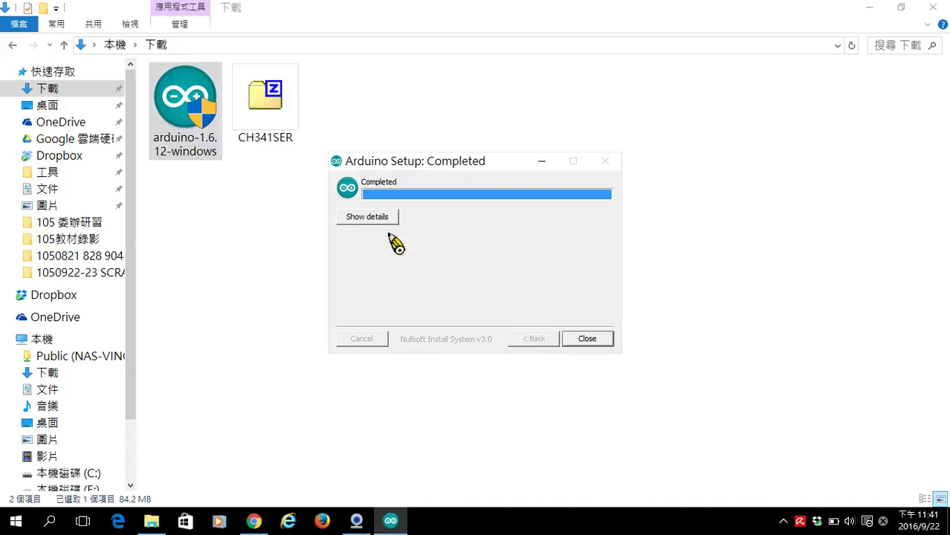
left_click(593, 342)
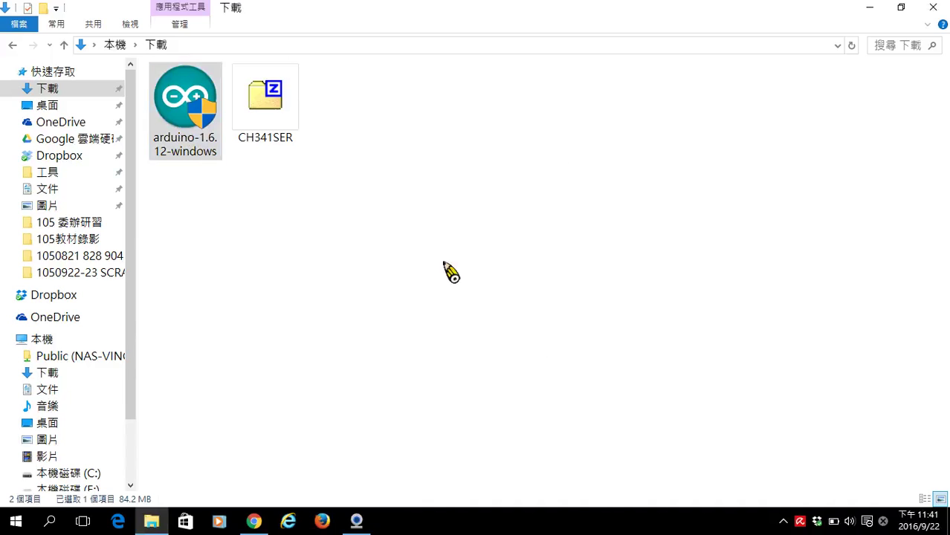
- Extract the CH341SER zip archive with 7-Zip into a CH341SER folder within Downloads
left_click(267, 119)
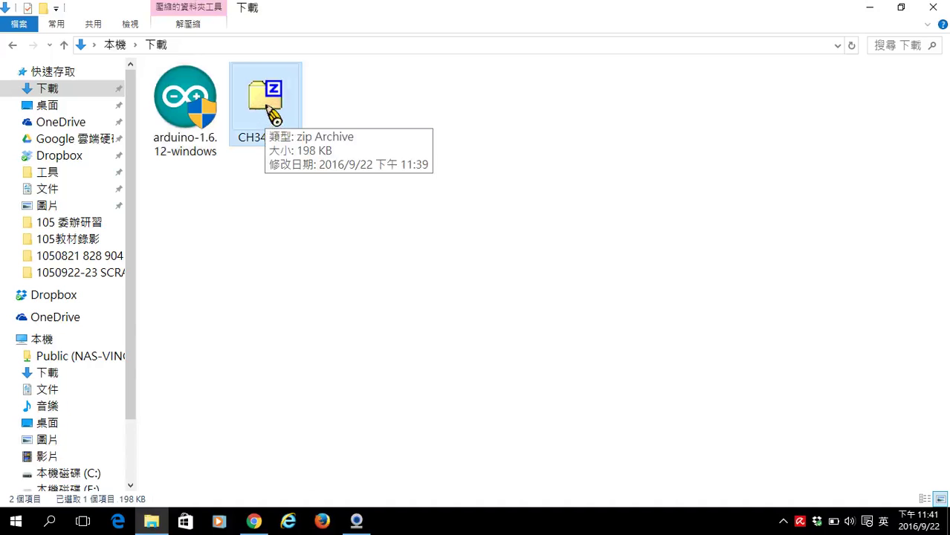
right_click(272, 112)
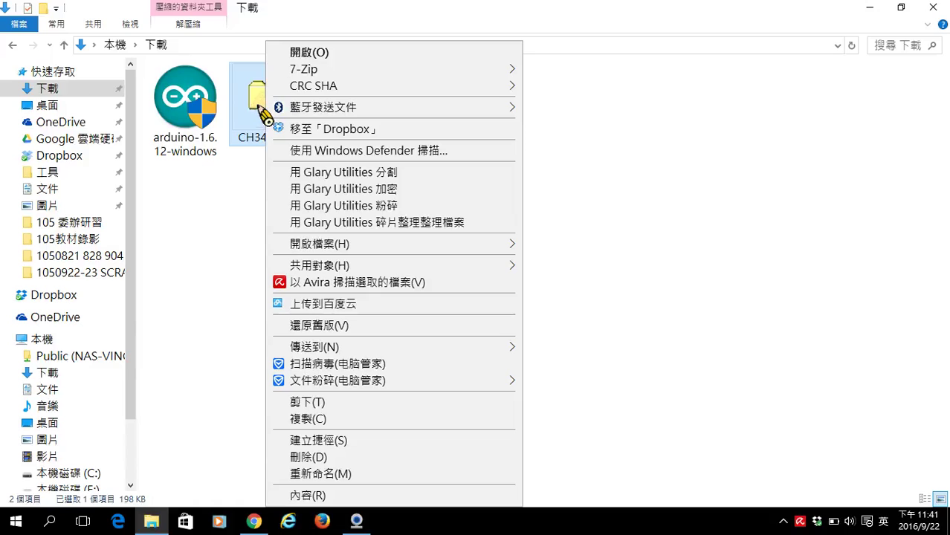
mouse_move(327, 69)
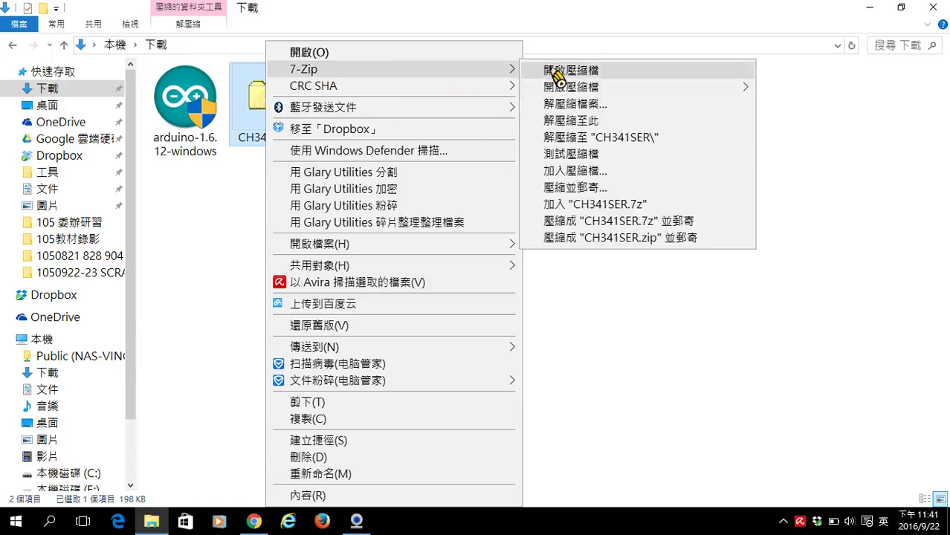
left_click(682, 152)
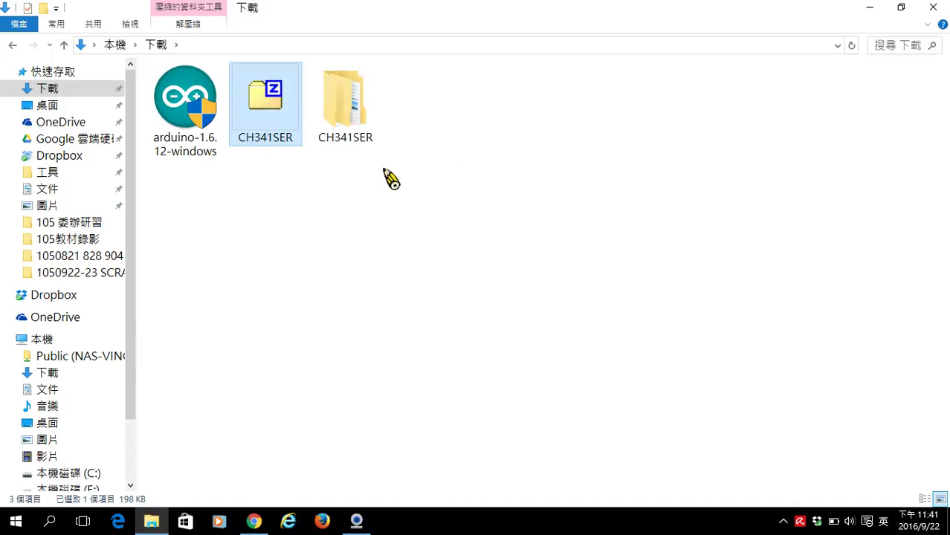
- Install the CH341SER.INF driver using SETUP in the inner CH341SER folder, and return to the Downloads folder
double_click(362, 125)
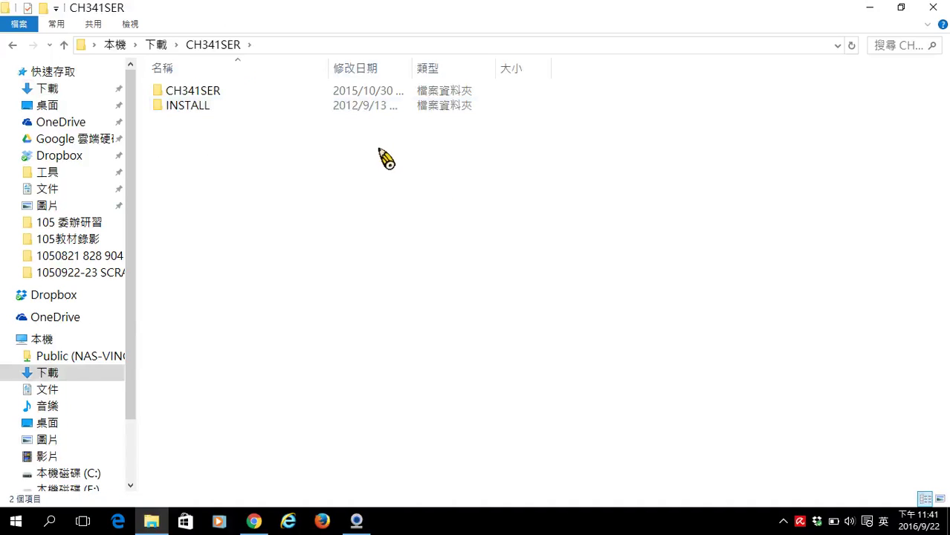
double_click(204, 96)
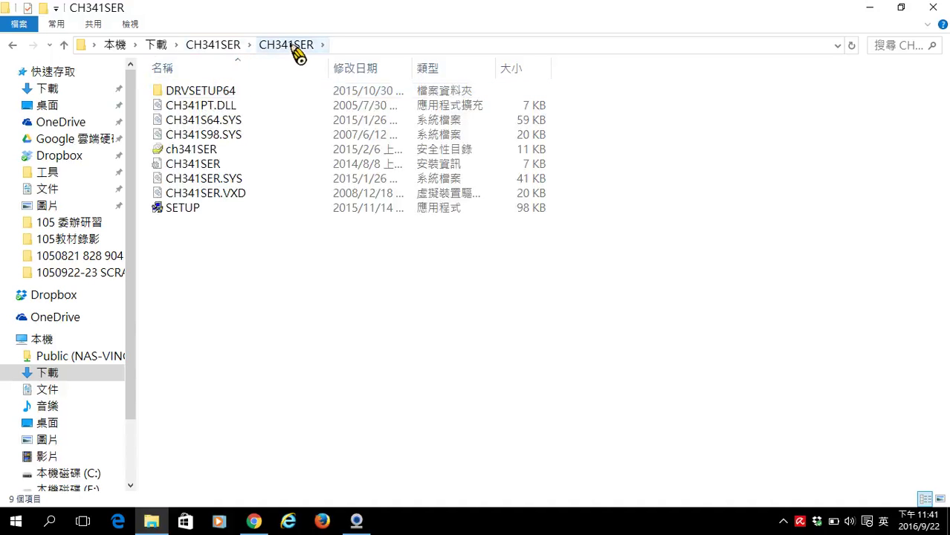
left_click(191, 219)
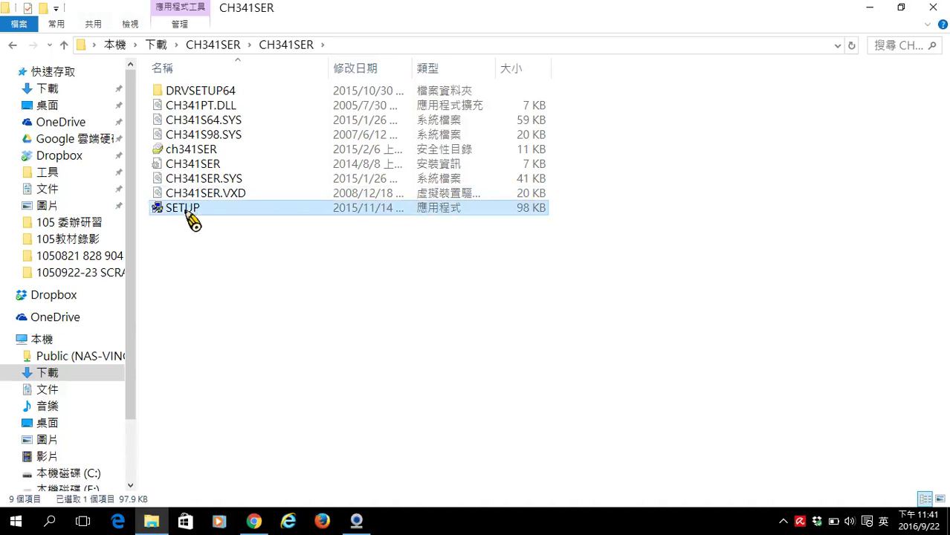
double_click(191, 221)
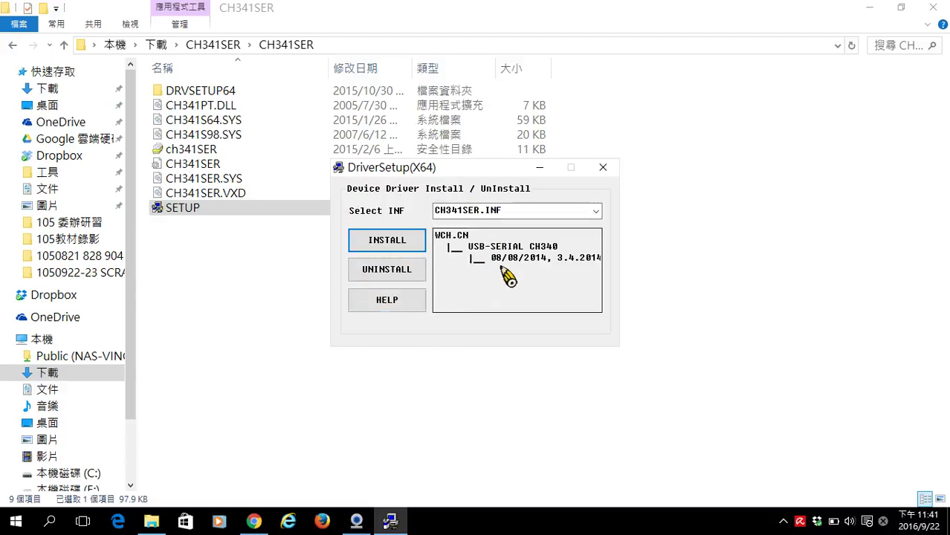
left_click(395, 255)
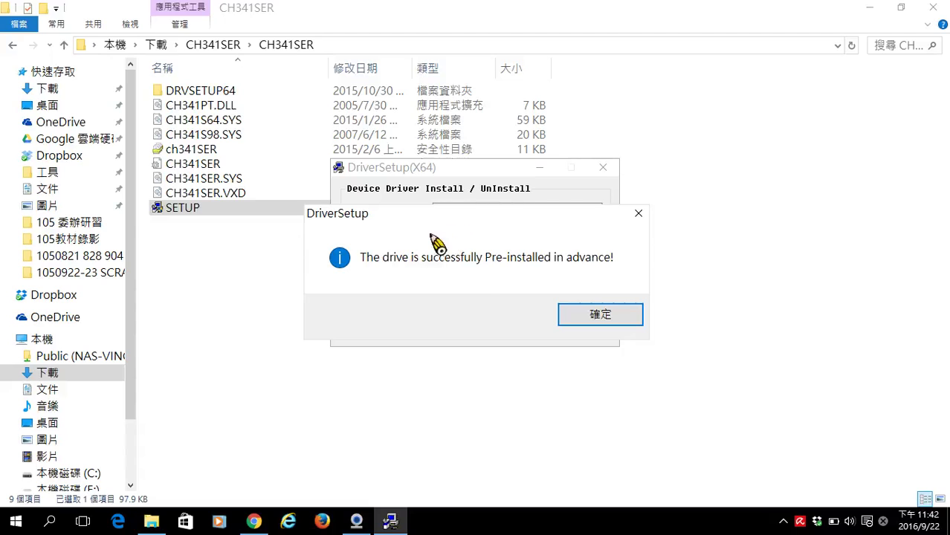
left_click(586, 314)
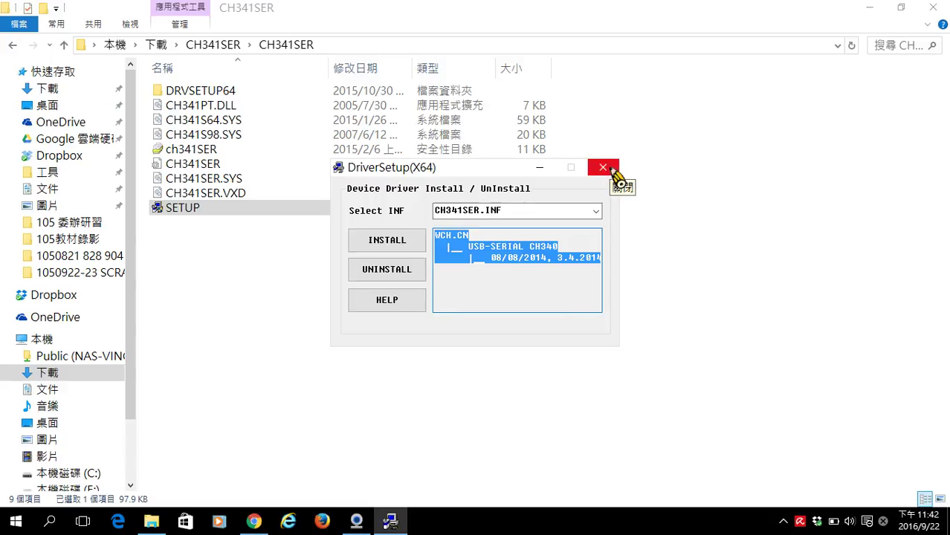
left_click(603, 168)
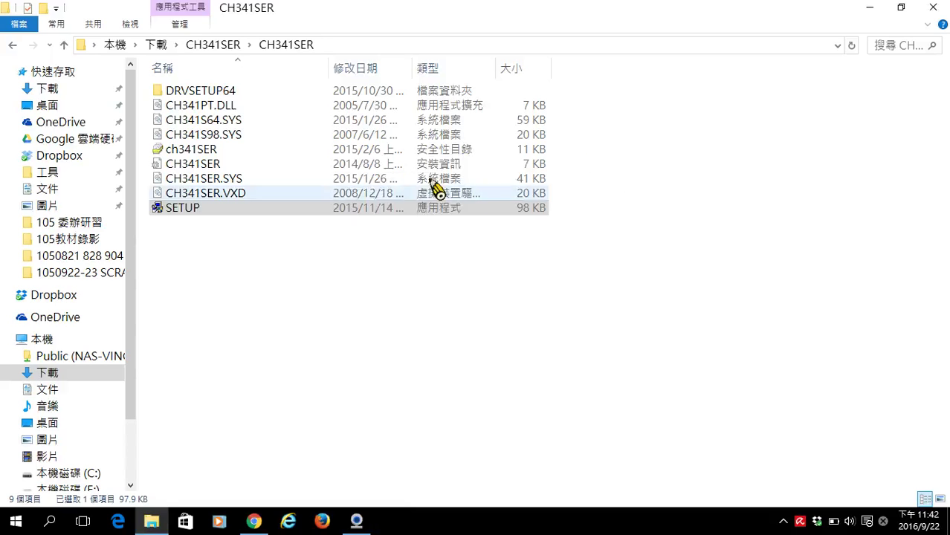
left_click(169, 45)
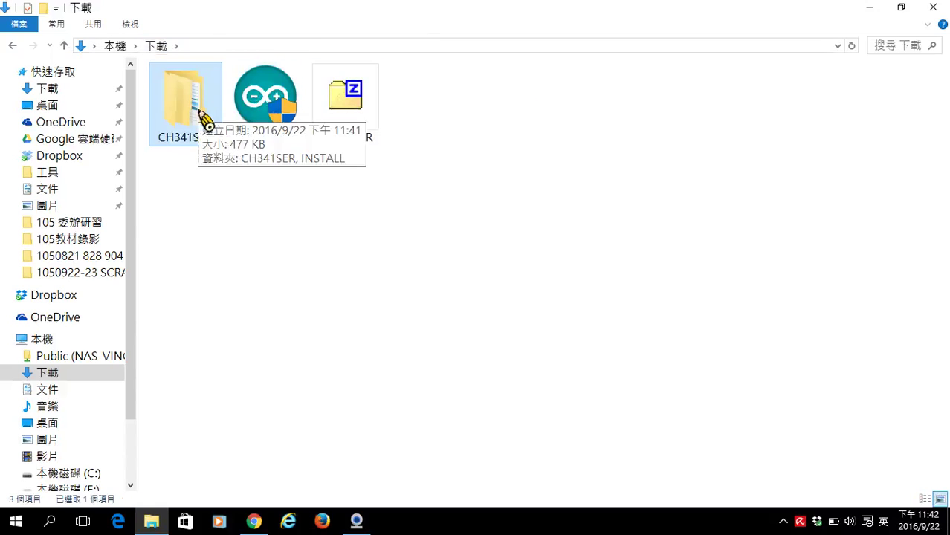
left_click(386, 203)
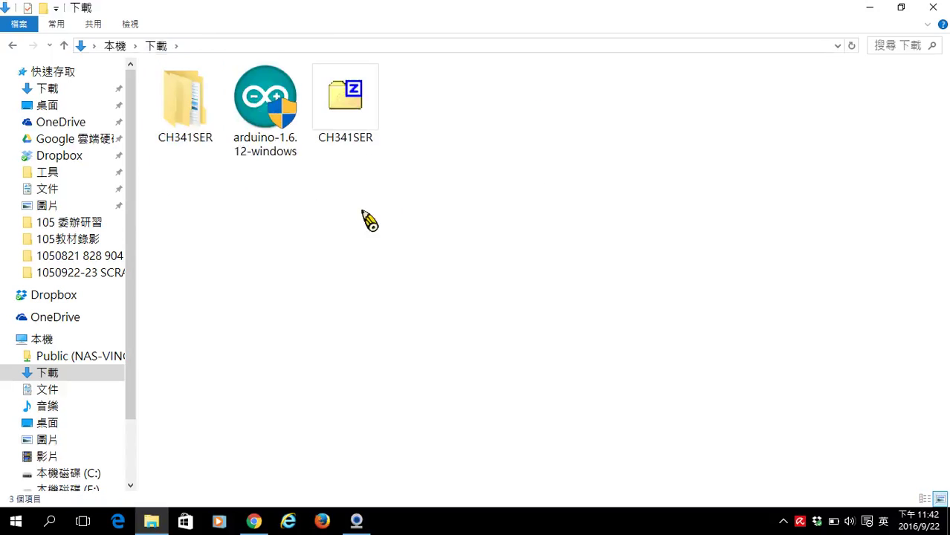